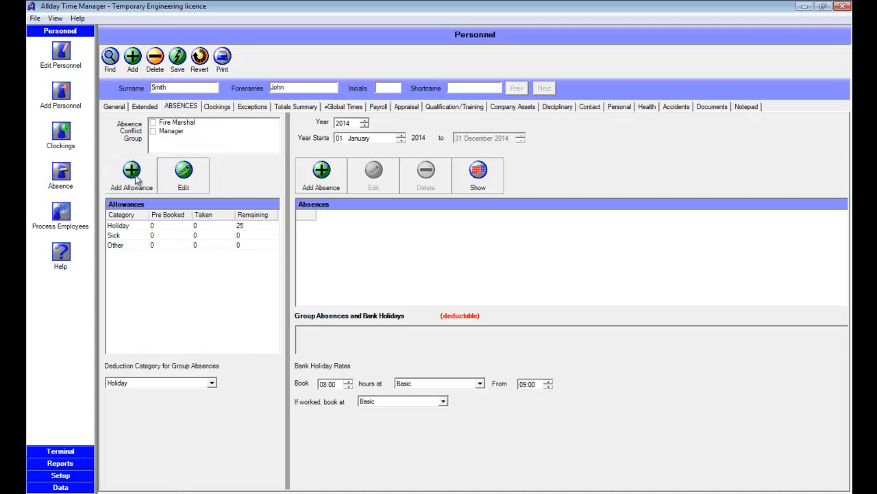
Confirm the employee's absence permissions for Holiday, Sick and Other, and save the employee.
left_click(134, 175)
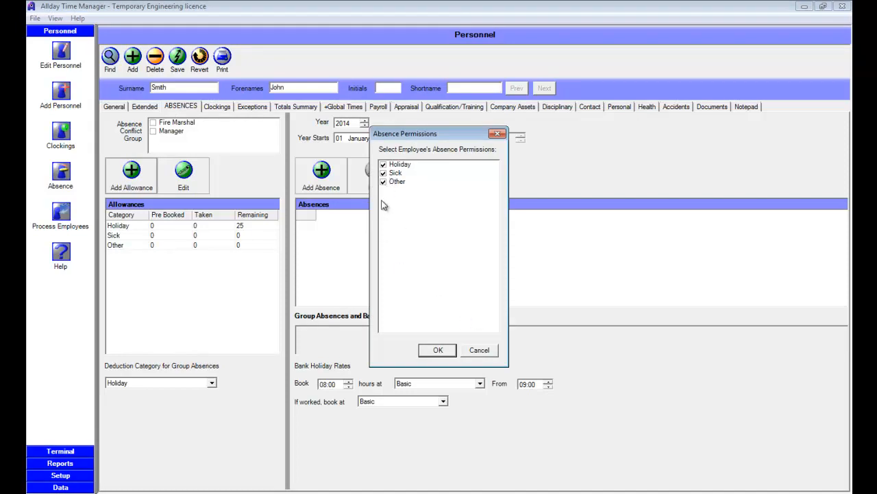
left_click(384, 182)
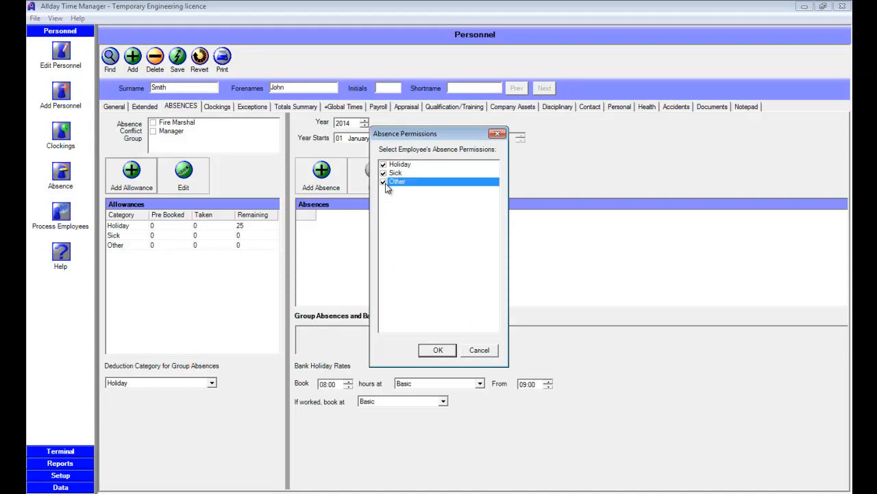
left_click(439, 351)
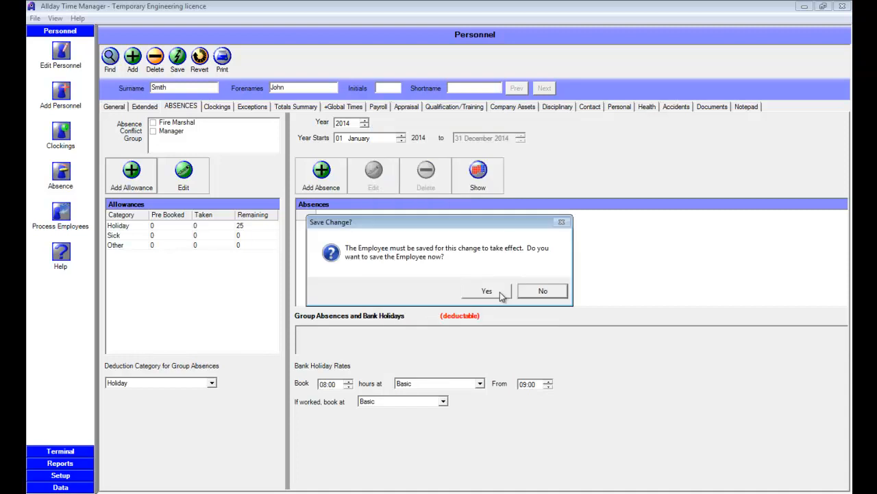
left_click(500, 292)
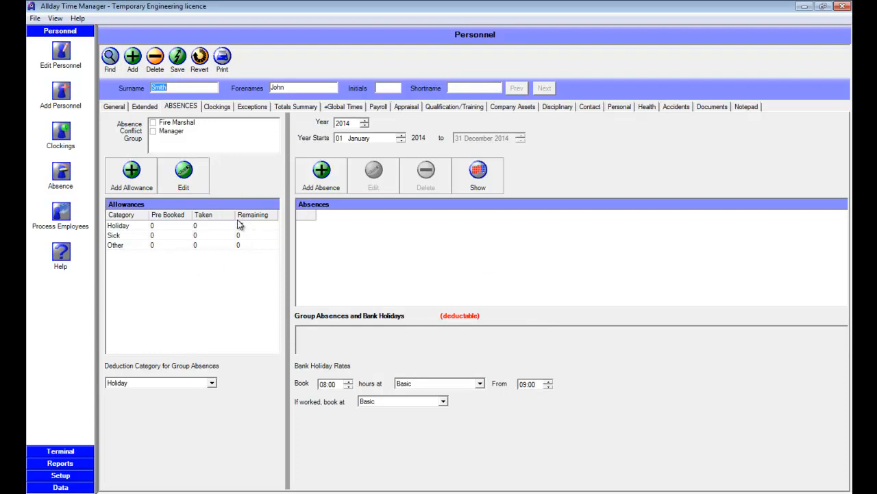
Set the employee's actual Holiday allowance to 26 and save the employee record.
left_click(192, 182)
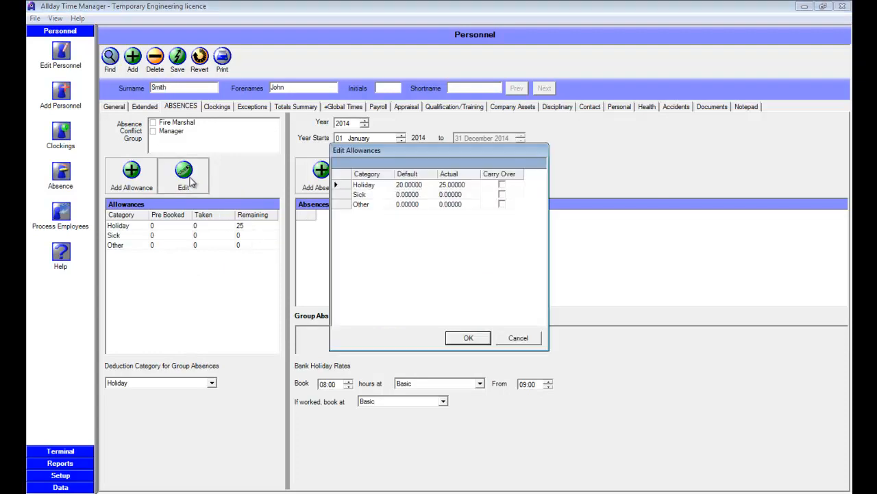
double_click(443, 187)
type("2+8")
left_click(460, 195)
left_click(468, 340)
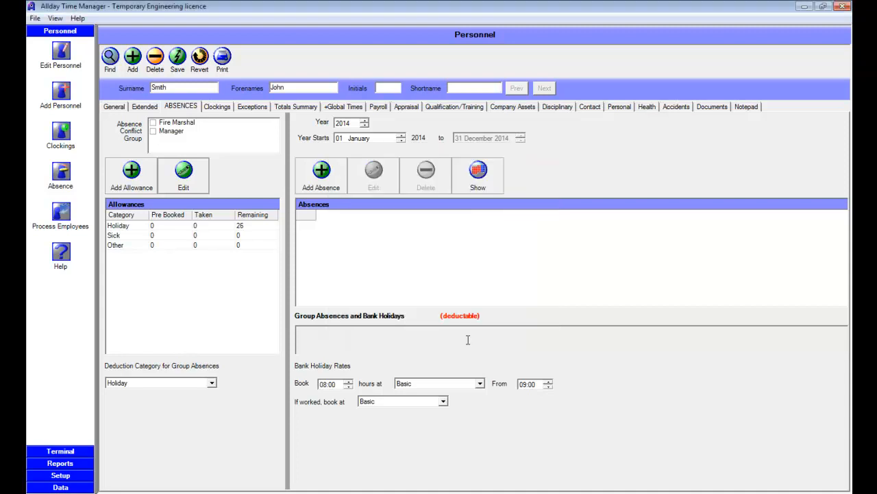
left_click(177, 58)
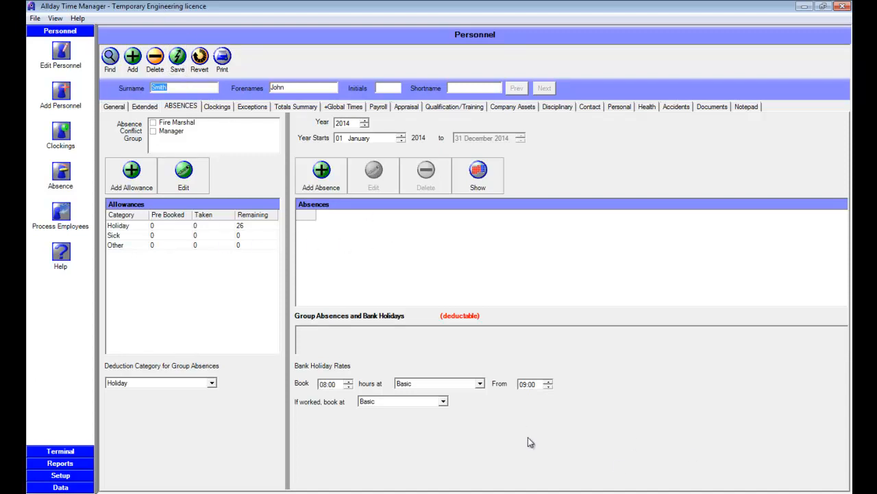
Start an individual Holiday absence for the employee, running from 13/06/2014 to 16/06/2014.
left_click(307, 182)
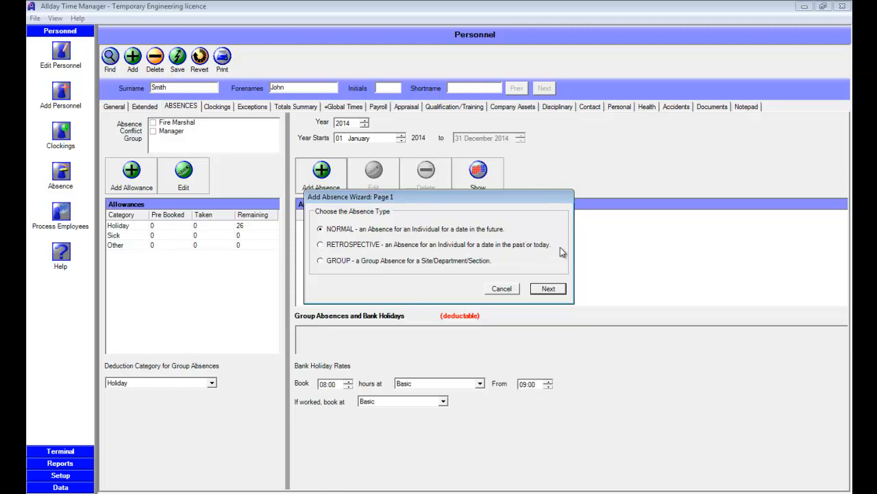
left_click(356, 248)
left_click(554, 289)
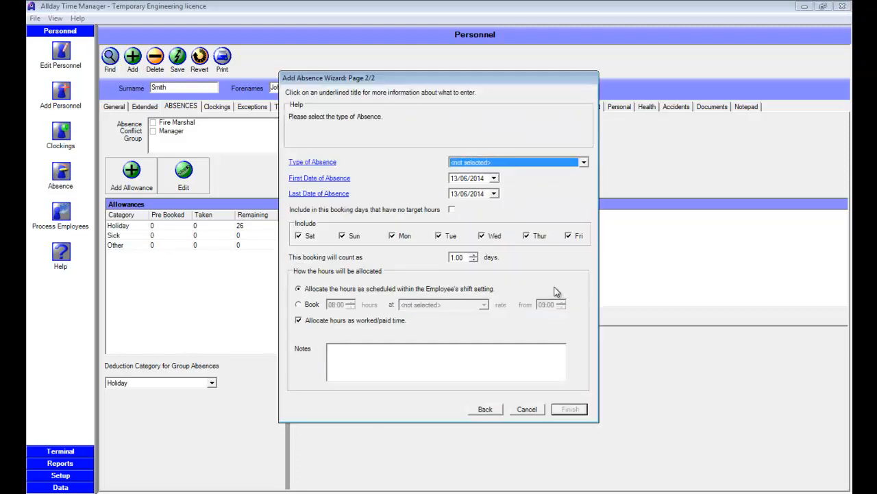
left_click(580, 162)
left_click(568, 181)
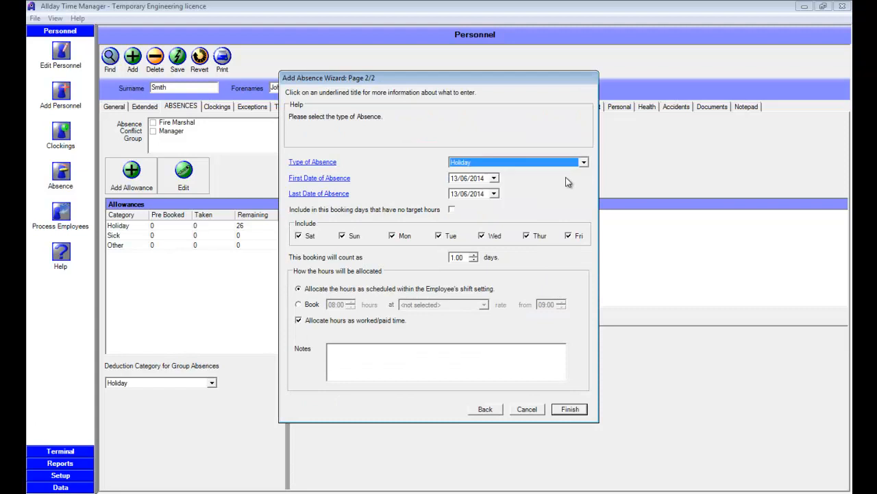
left_click(494, 194)
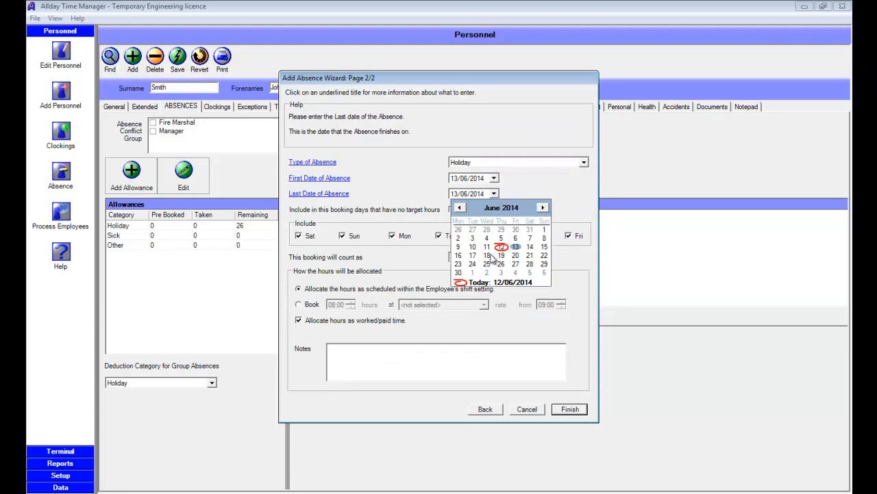
left_click(458, 255)
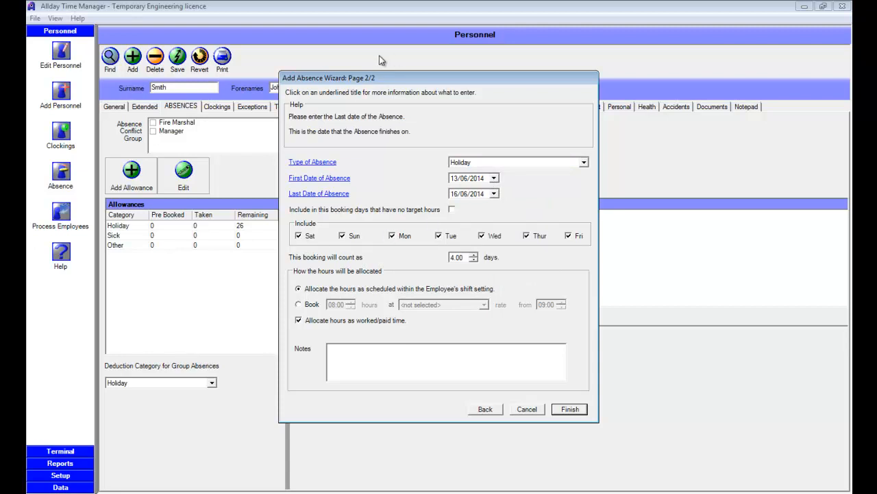
Exclude Saturday and Sunday from the absence and make the booking count as 0.50 days.
left_click(299, 236)
left_click(342, 236)
double_click(466, 257)
type("1")
left_click_drag(466, 259, 450, 261)
type("0")
Allocate the absence as 04:00 booked hours at the Basic rate from 09:00.
left_click(311, 307)
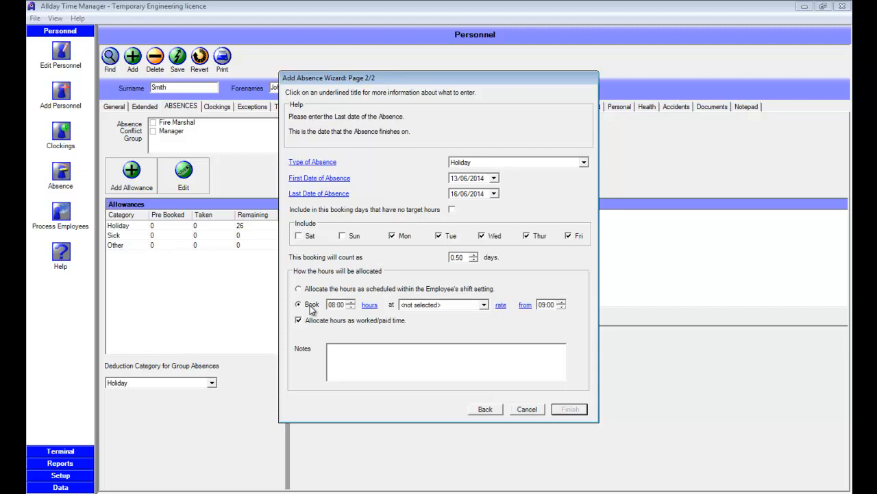
left_click(333, 308)
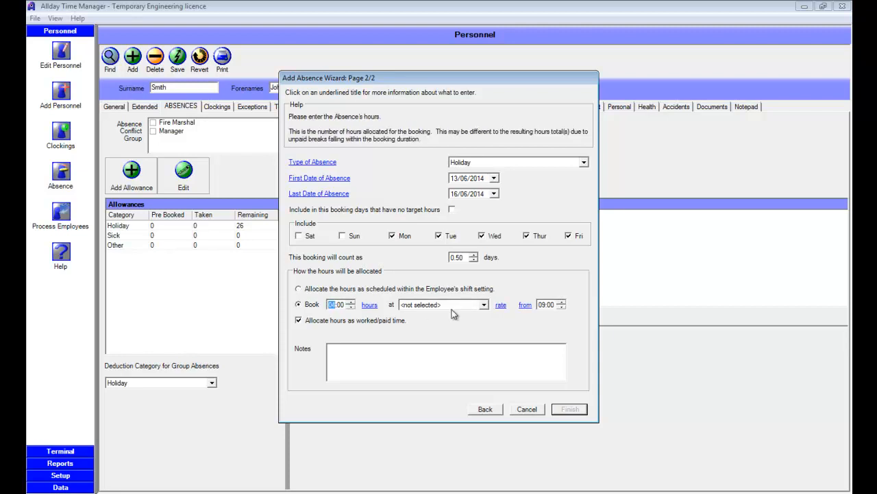
left_click(483, 304)
left_click(480, 320)
left_click(541, 307)
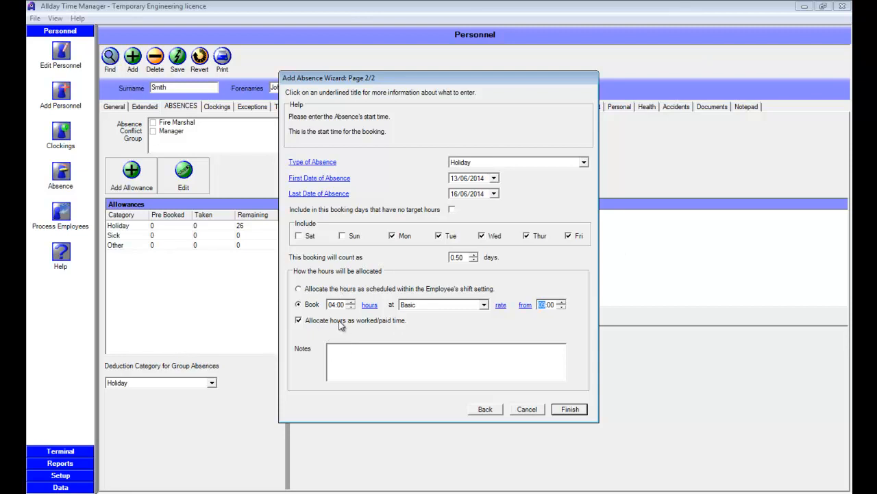
Finish the holiday booking with the notes left empty and save the employee record.
left_click(299, 320)
left_click(354, 353)
left_click(564, 412)
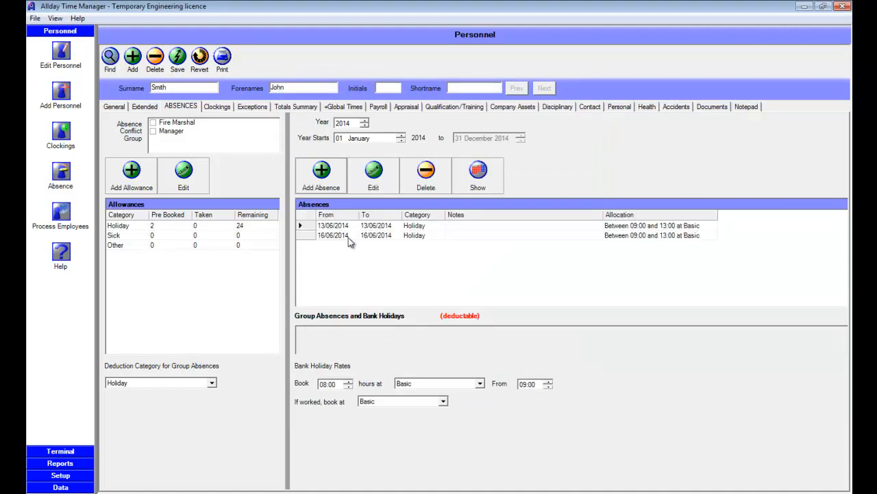
left_click(176, 62)
left_click(305, 235)
key("super")
key("super")
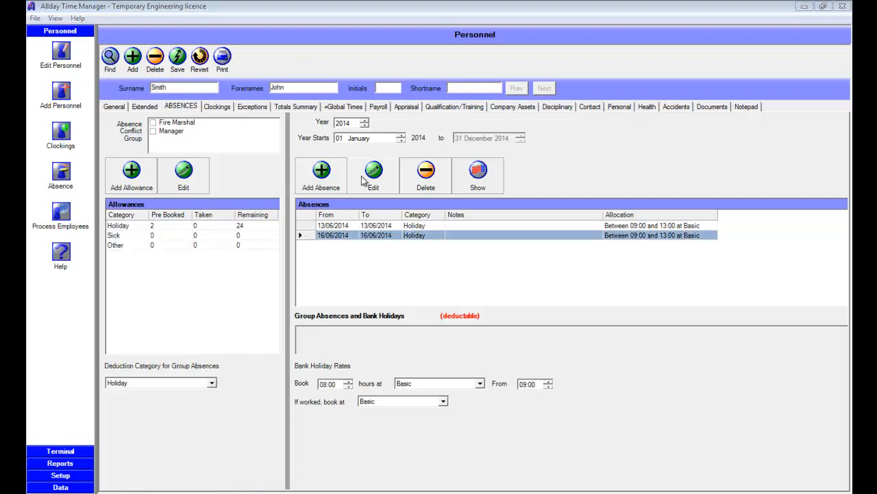
left_click(308, 226)
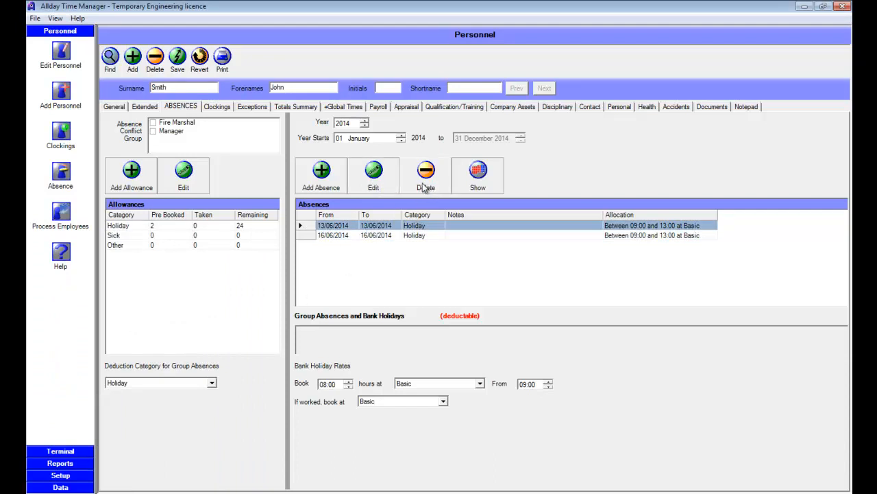
left_click(317, 236)
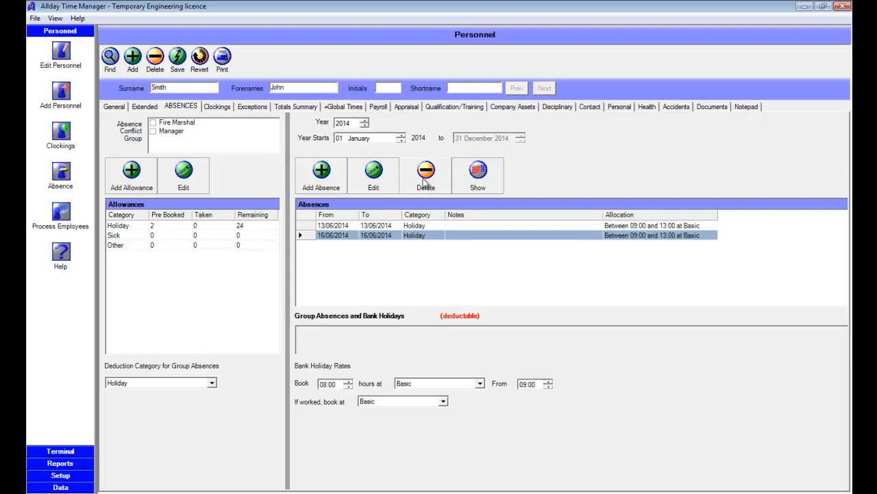
View the employee's absence calendar, including the four-month layout, and close it.
left_click(486, 179)
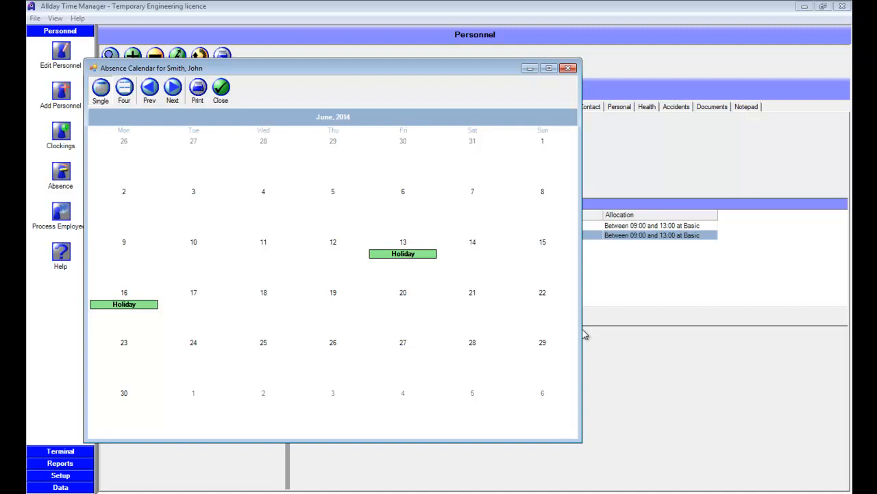
left_click(127, 96)
left_click(220, 91)
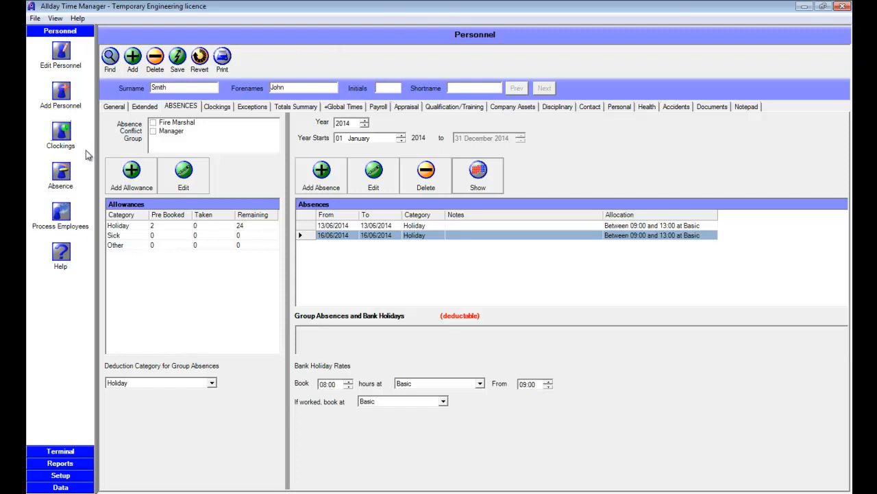
Open the absence overview for all employees, turn off Use Auto-Fill and run the employee search.
left_click(65, 175)
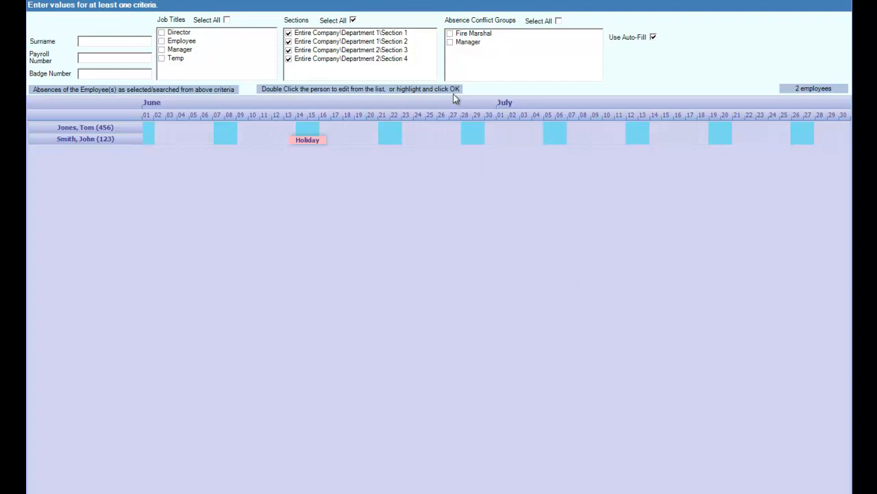
left_click(654, 37)
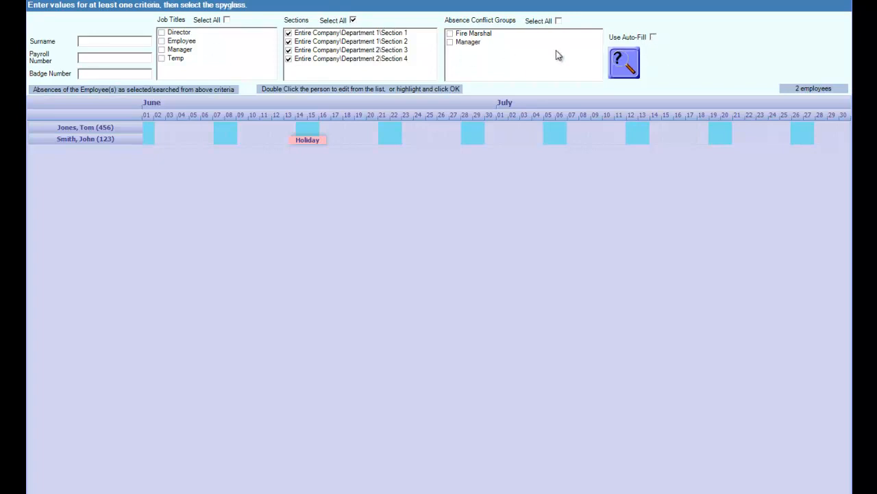
left_click(627, 67)
double_click(172, 127)
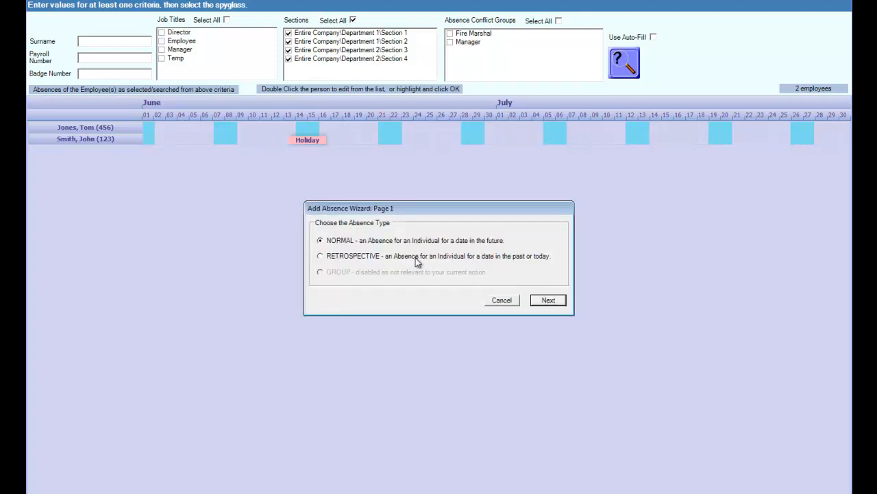
left_click(547, 300)
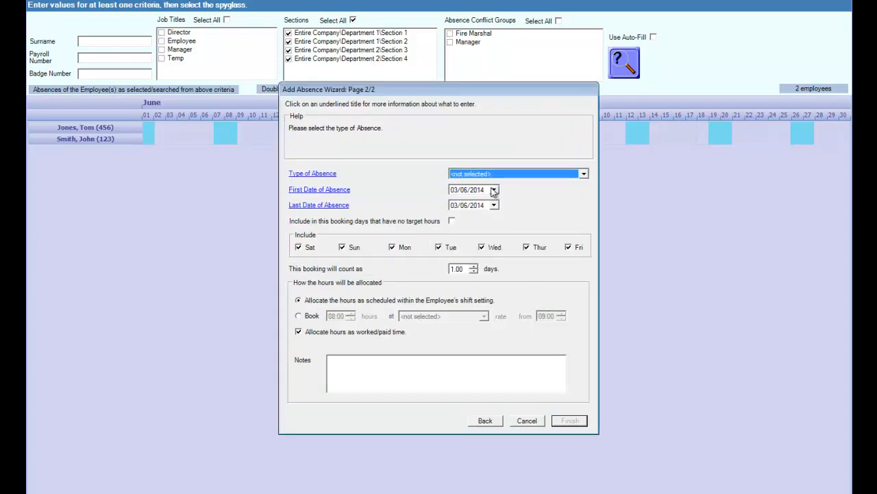
left_click(527, 420)
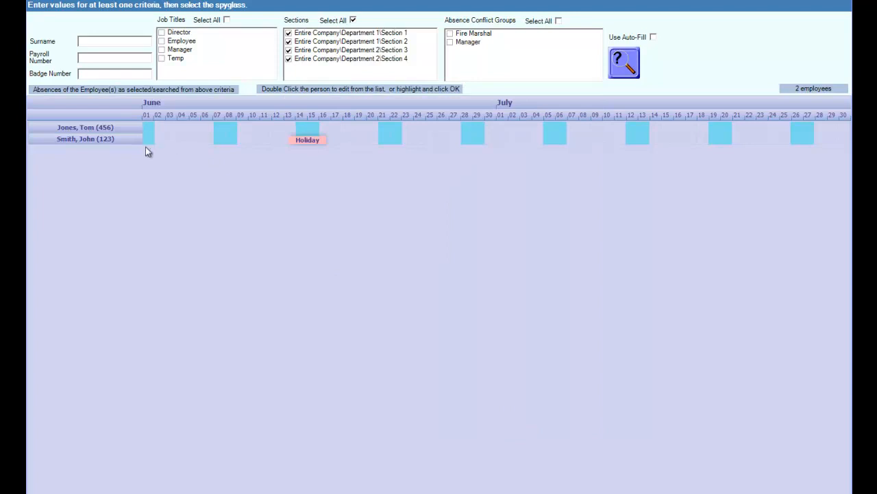
Open the absence record of the employee with the booked holiday from the absence overview.
double_click(86, 139)
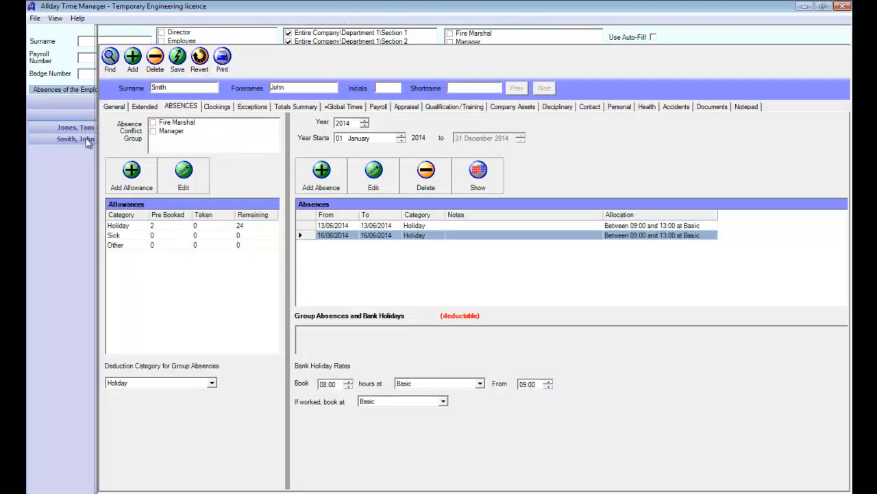